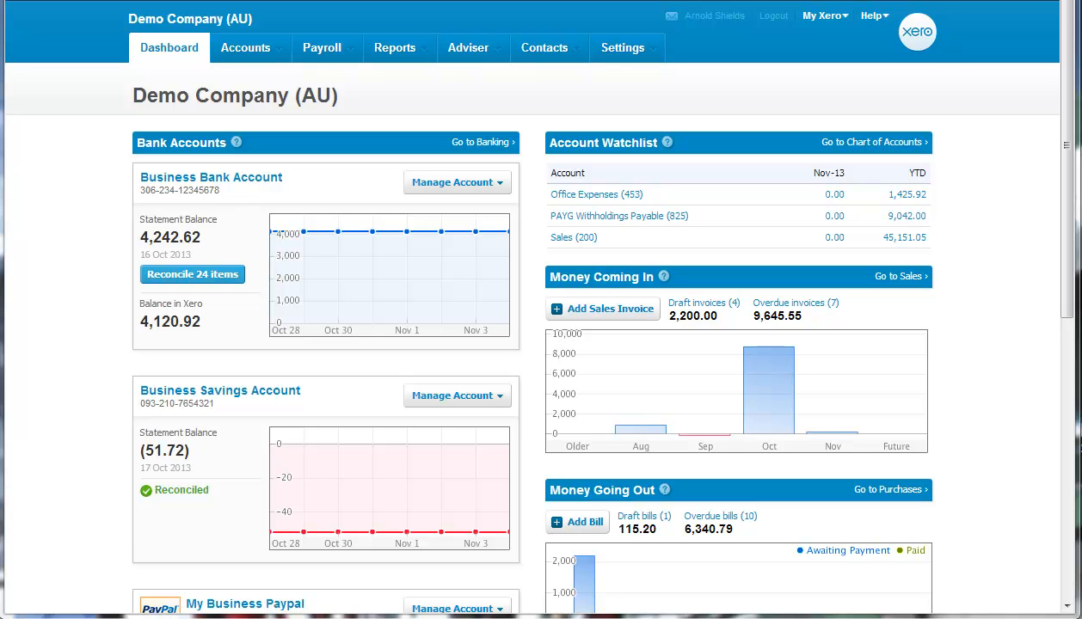
- Start a new tracking category in the tracking settings and name it Division
click(616, 50)
click(628, 82)
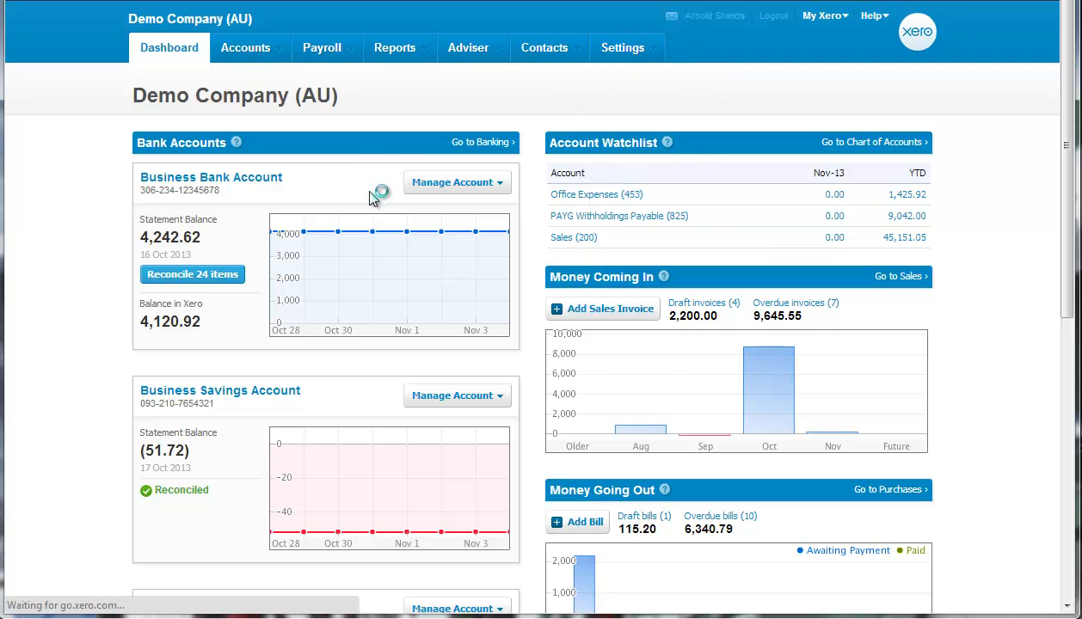
click(179, 262)
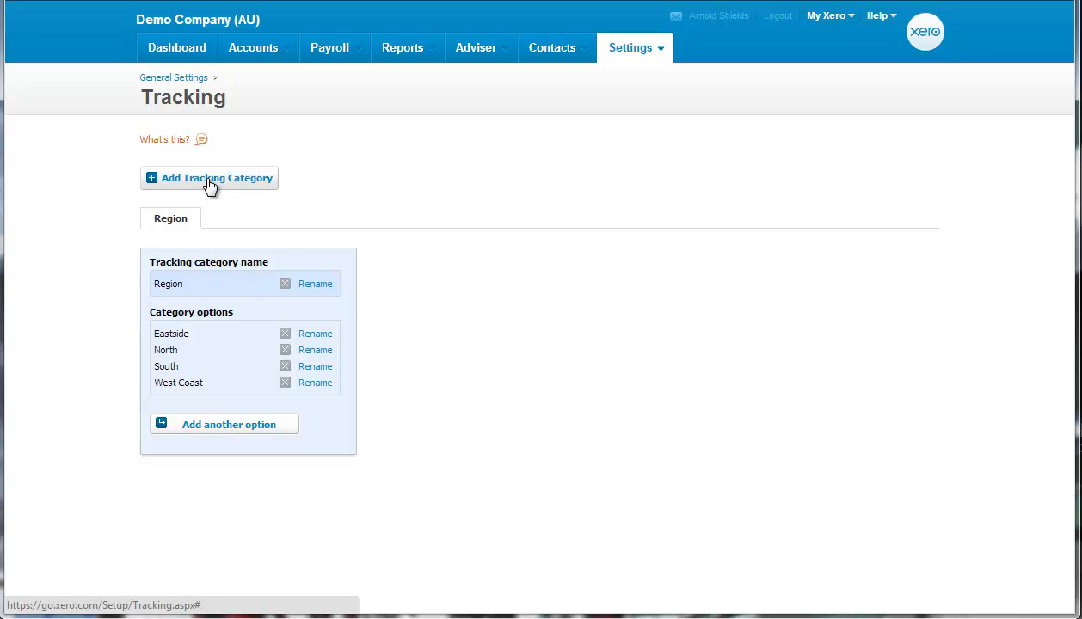
click(207, 179)
text(Division)
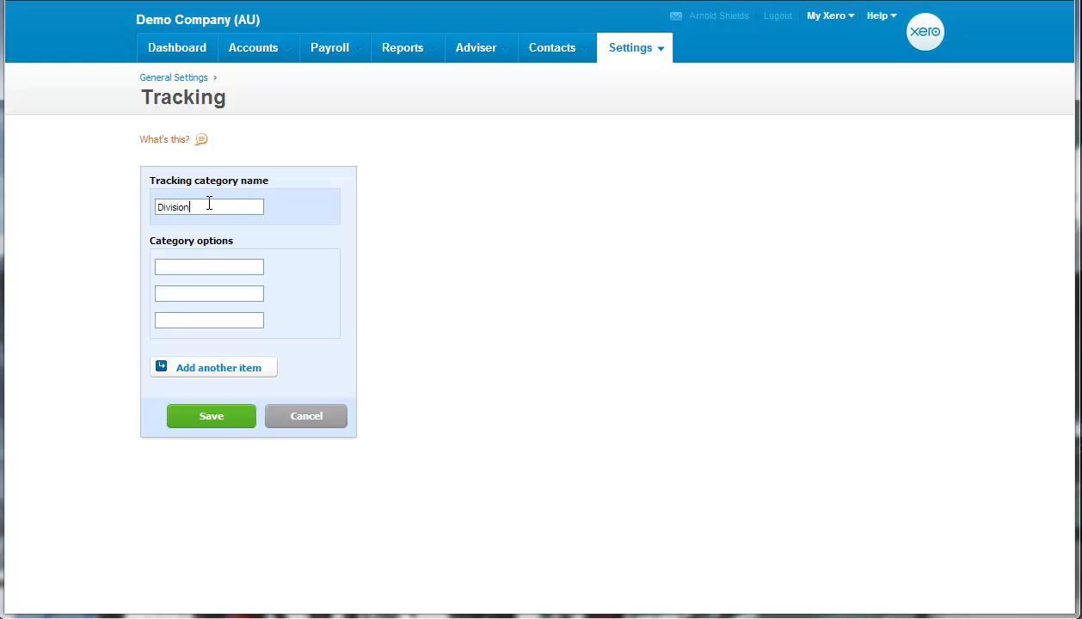
- Give the Division tracking category the options Retail, Wholesale and Export, and save it
click(189, 274)
text(Retail)
click(184, 293)
text(Wholesale)
click(200, 320)
text(Export)
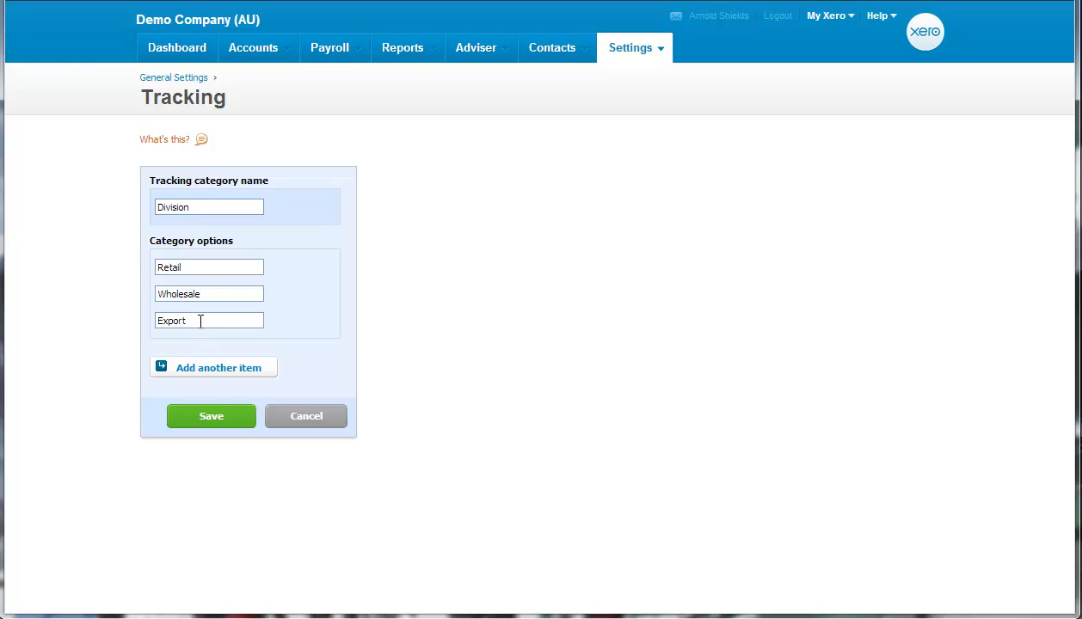
click(212, 416)
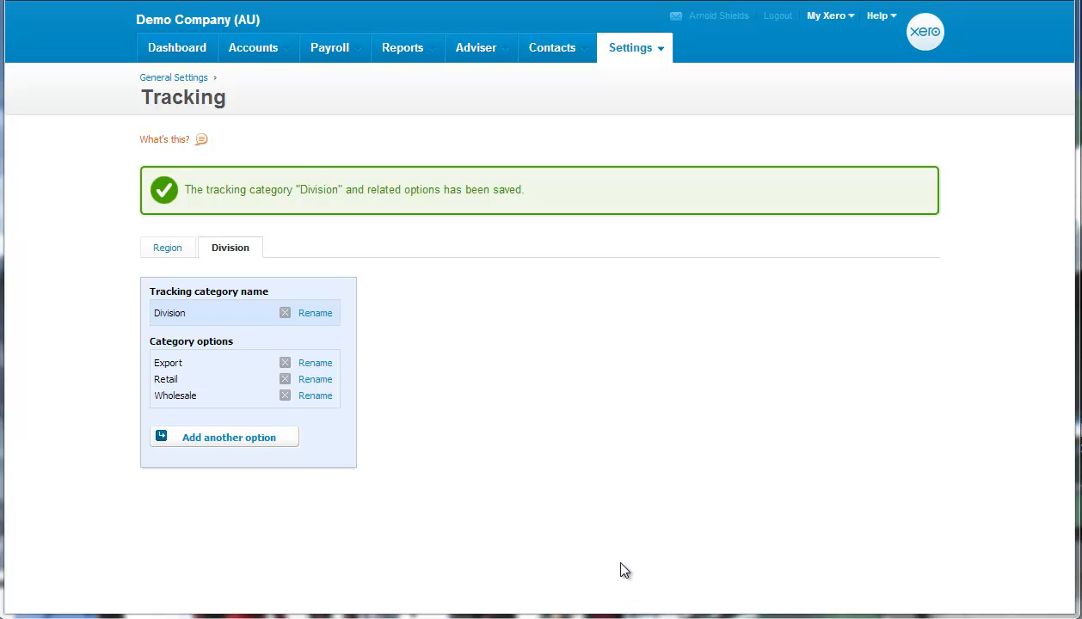
- Start a new sales invoice and enter item GB1-White on its first line
mouse_move(278, 49)
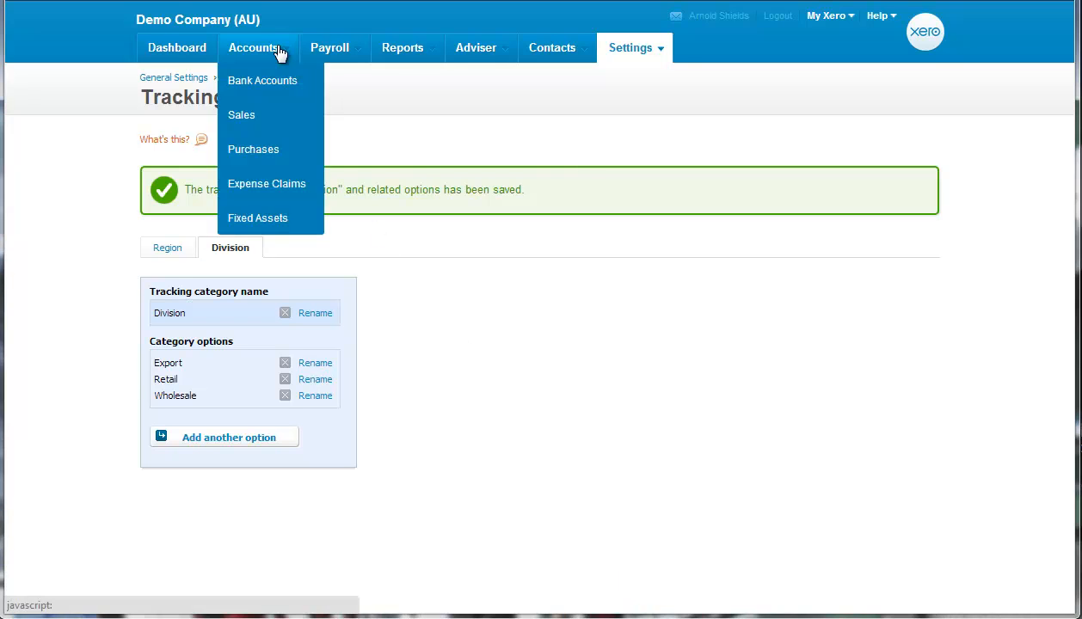
click(271, 129)
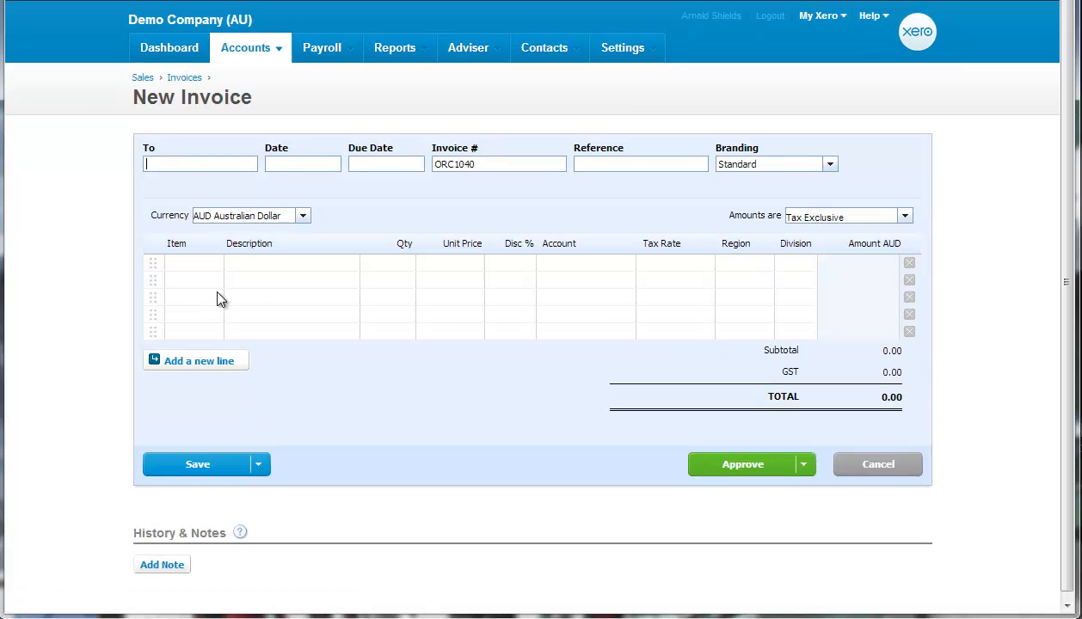
click(197, 265)
text(g)
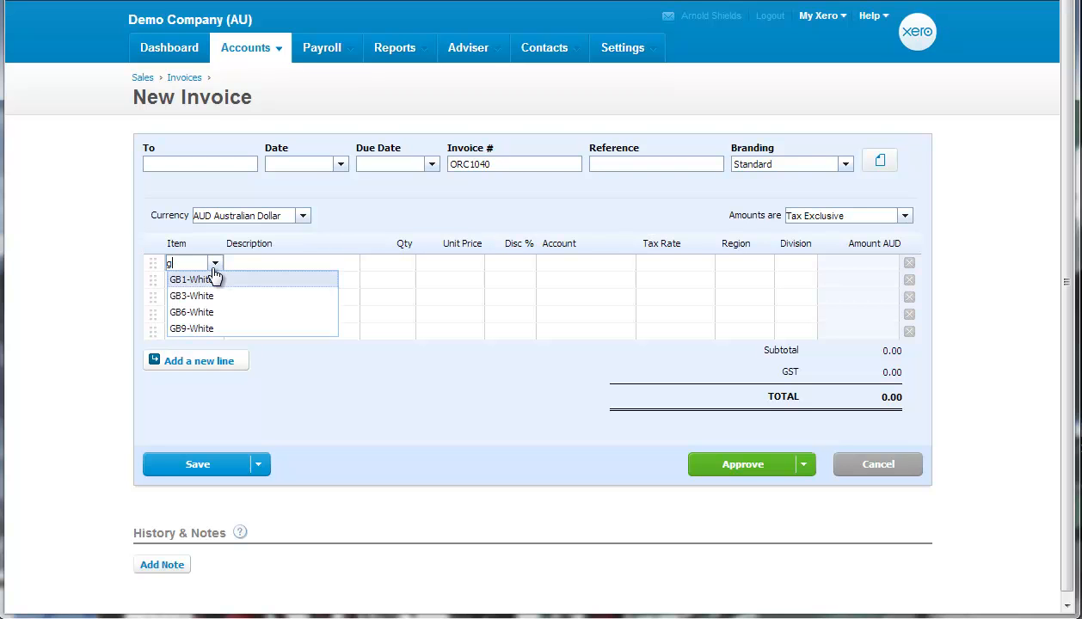
click(217, 276)
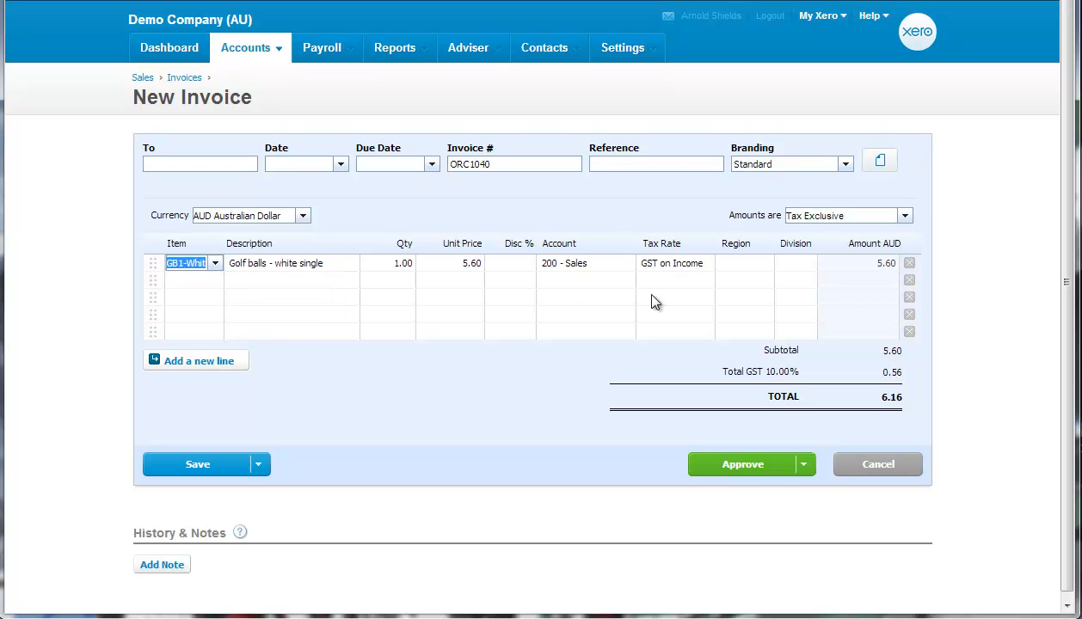
- Assign the golf ball invoice line to region Eastside and division Retail
click(743, 260)
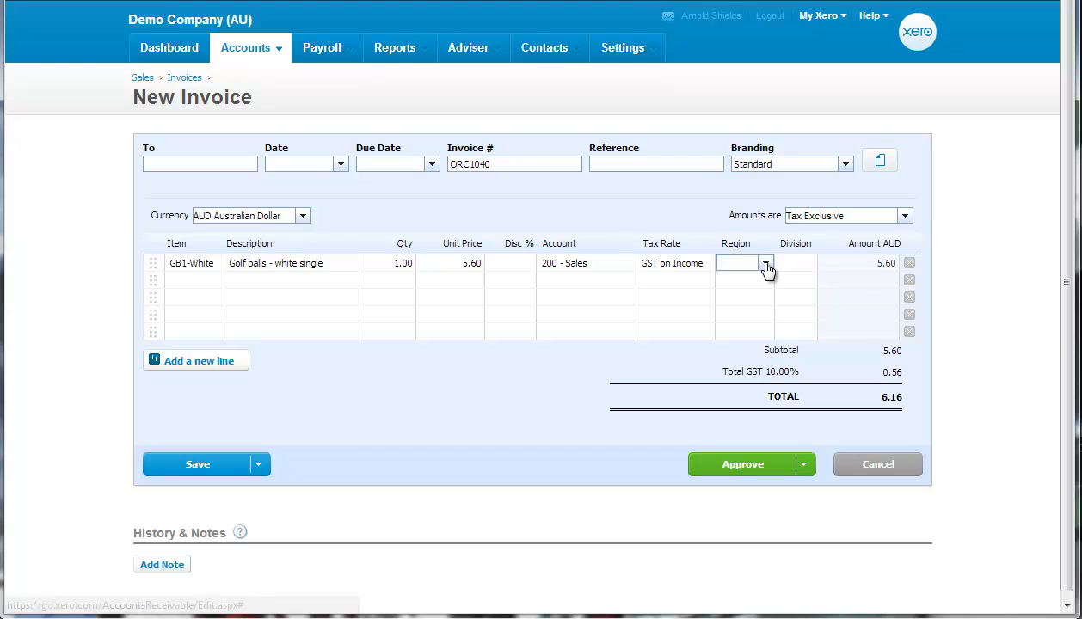
click(767, 263)
click(751, 312)
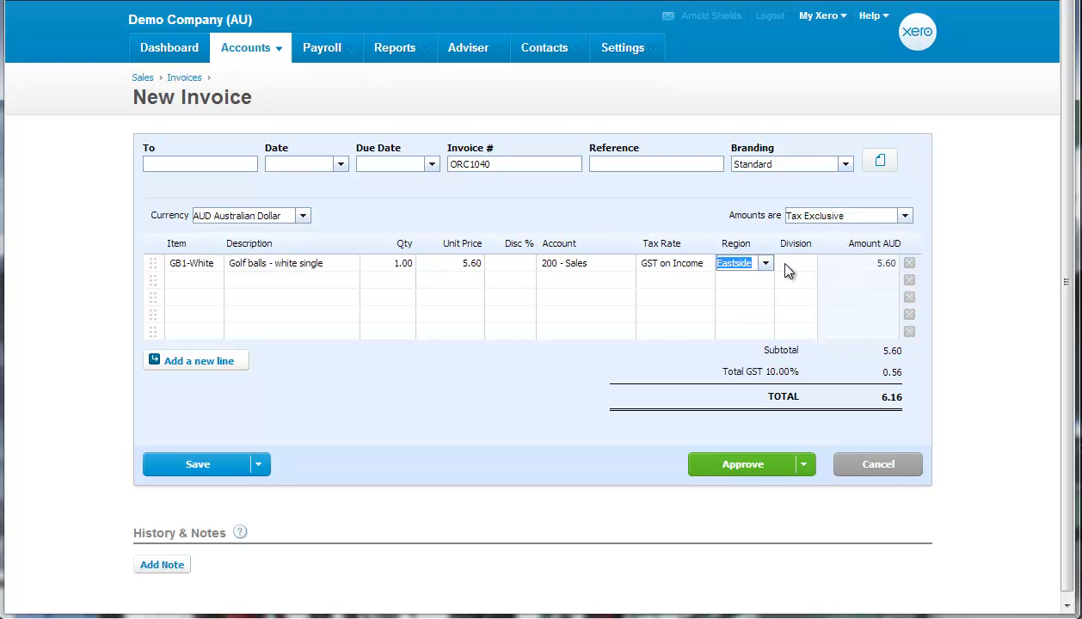
click(794, 263)
click(809, 263)
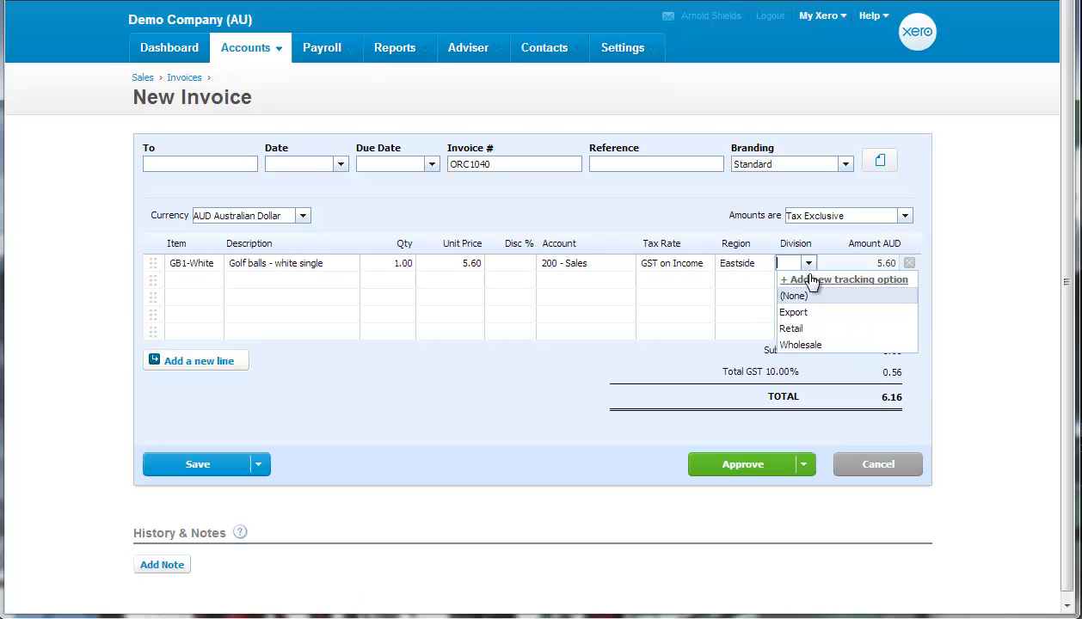
click(805, 330)
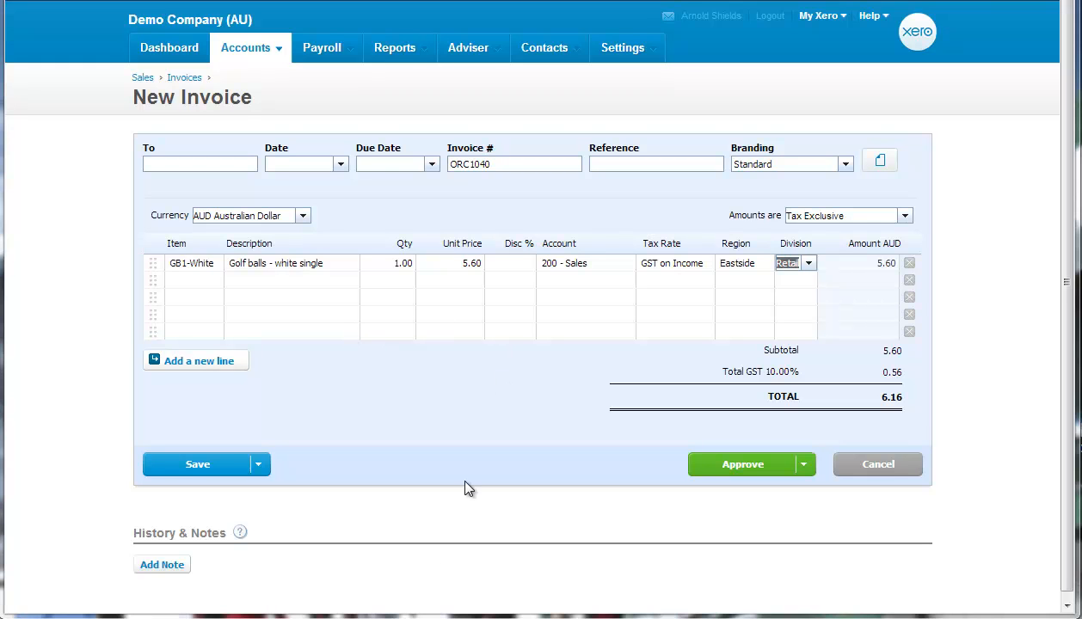
- In the Business Bank Account reconciliation, set the SMART Agency statement line to region North and division Wholesale
click(184, 50)
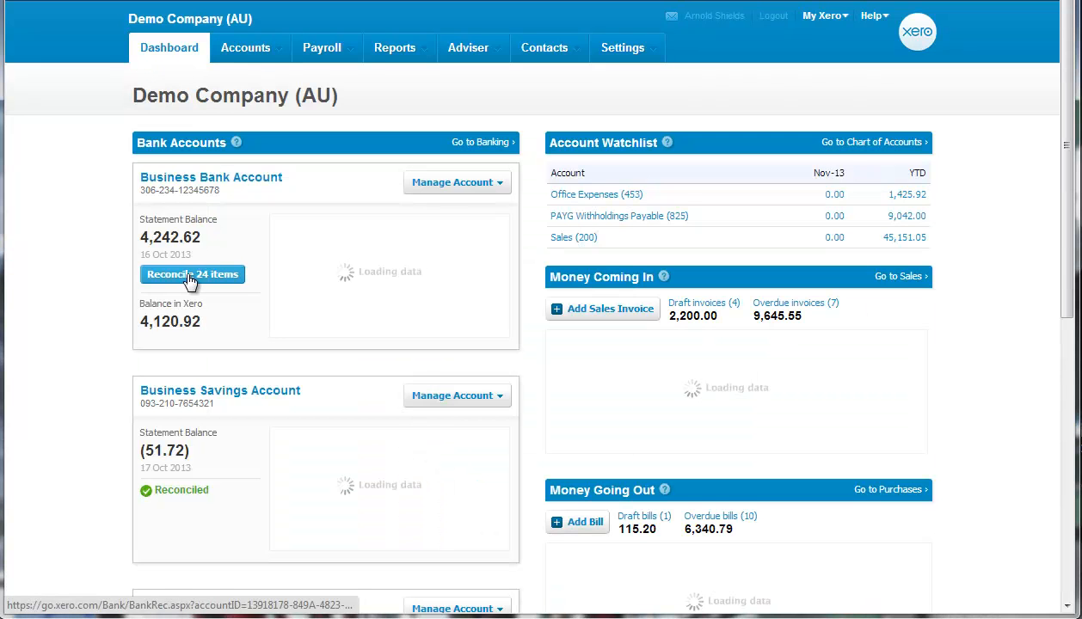
click(193, 273)
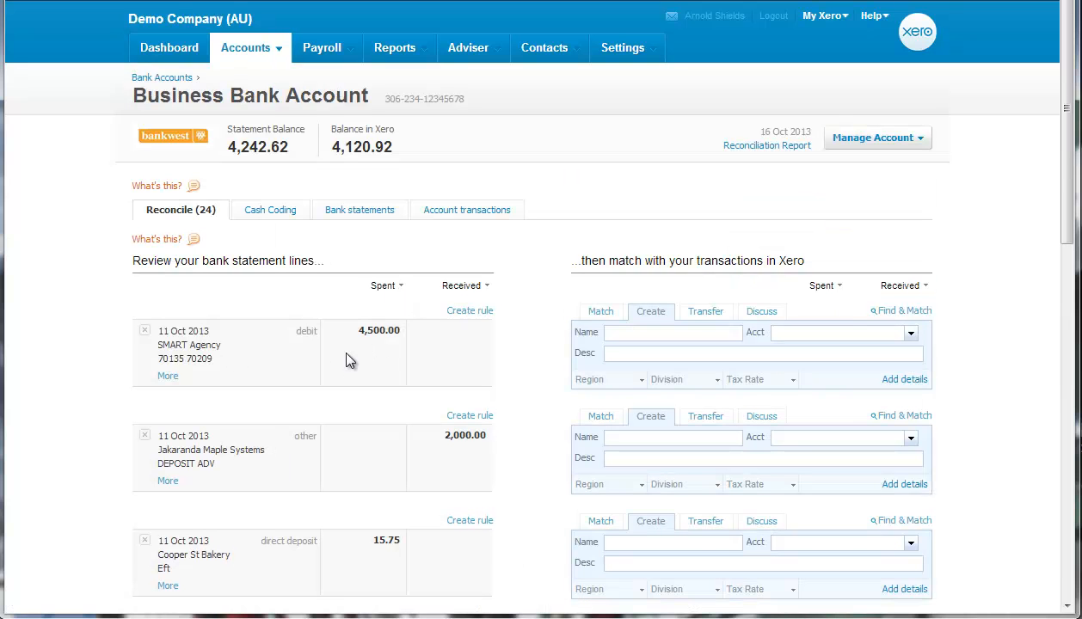
click(635, 385)
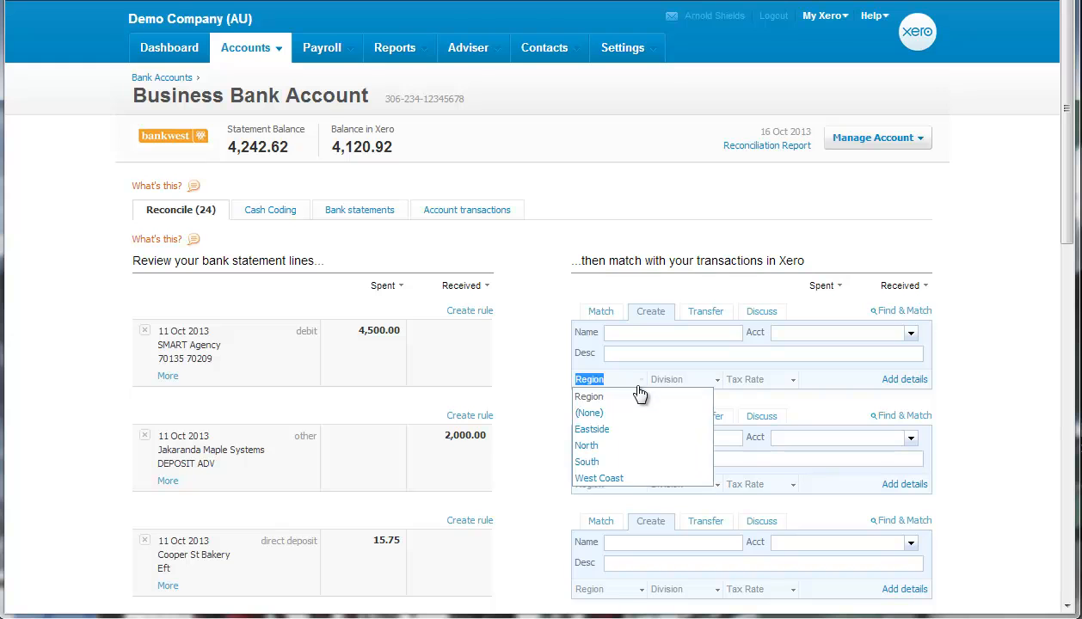
click(605, 449)
click(698, 384)
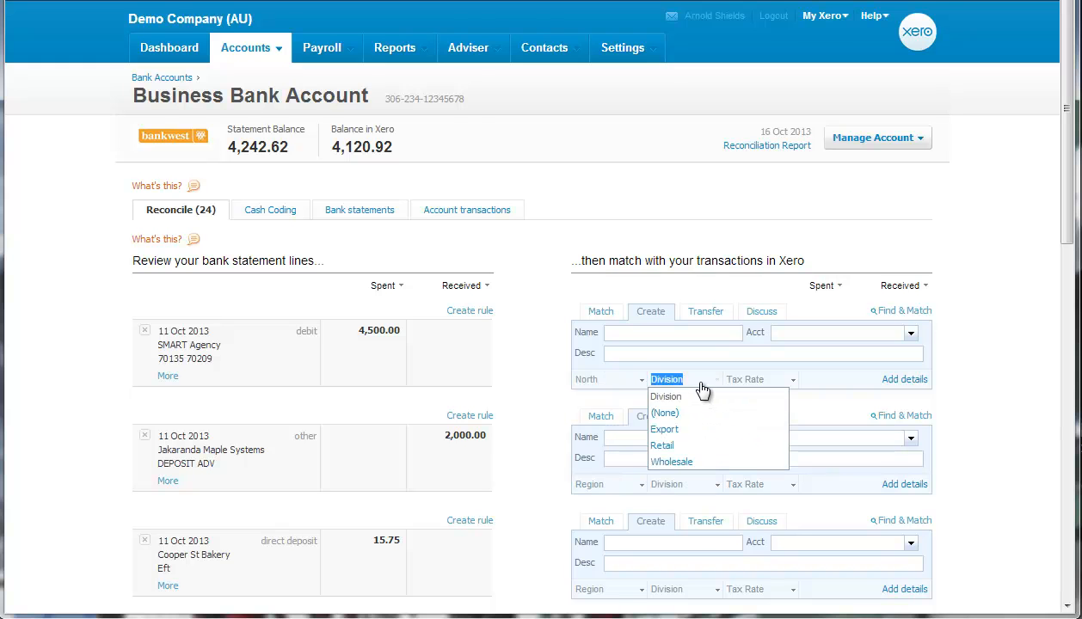
click(687, 462)
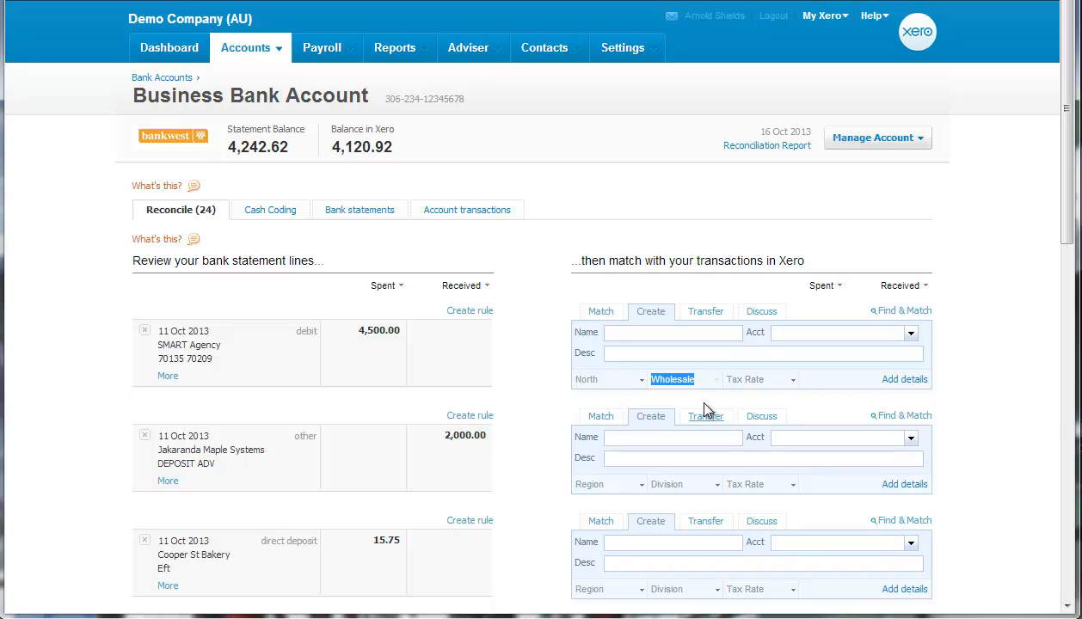
- Open a new expense claim receipt, view its Division tracking options, and cancel the receipt
click(273, 49)
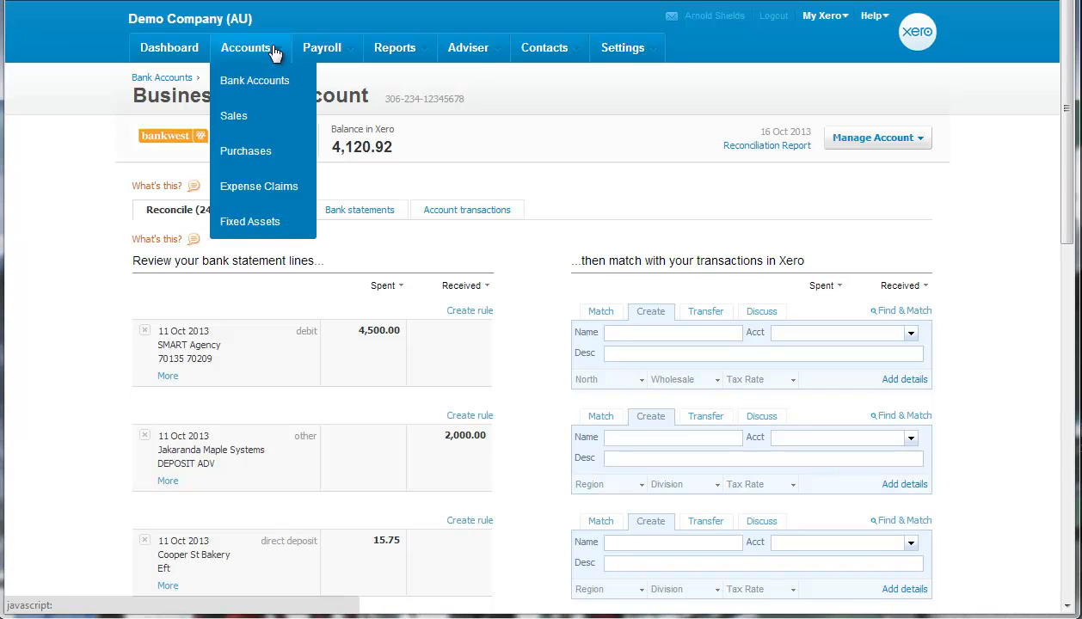
click(253, 190)
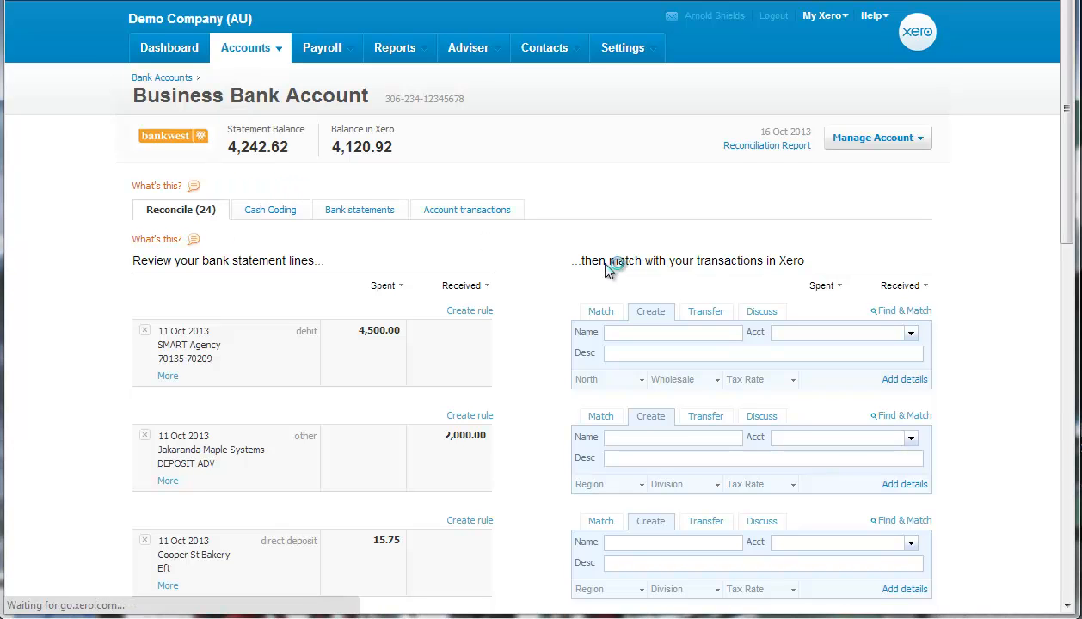
scroll(568, 283, down, 2)
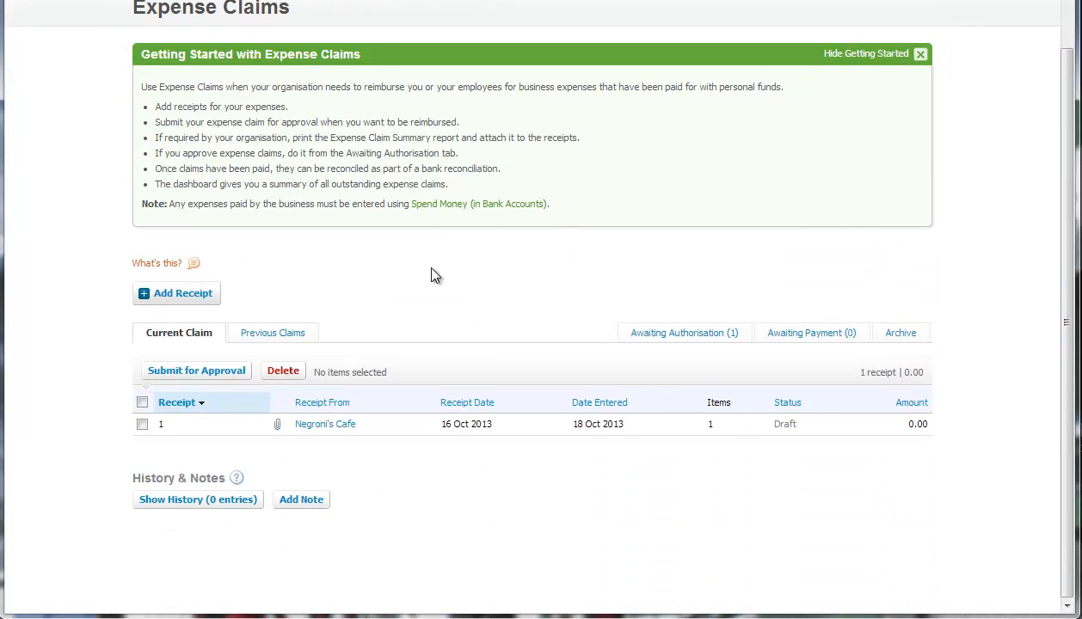
click(182, 294)
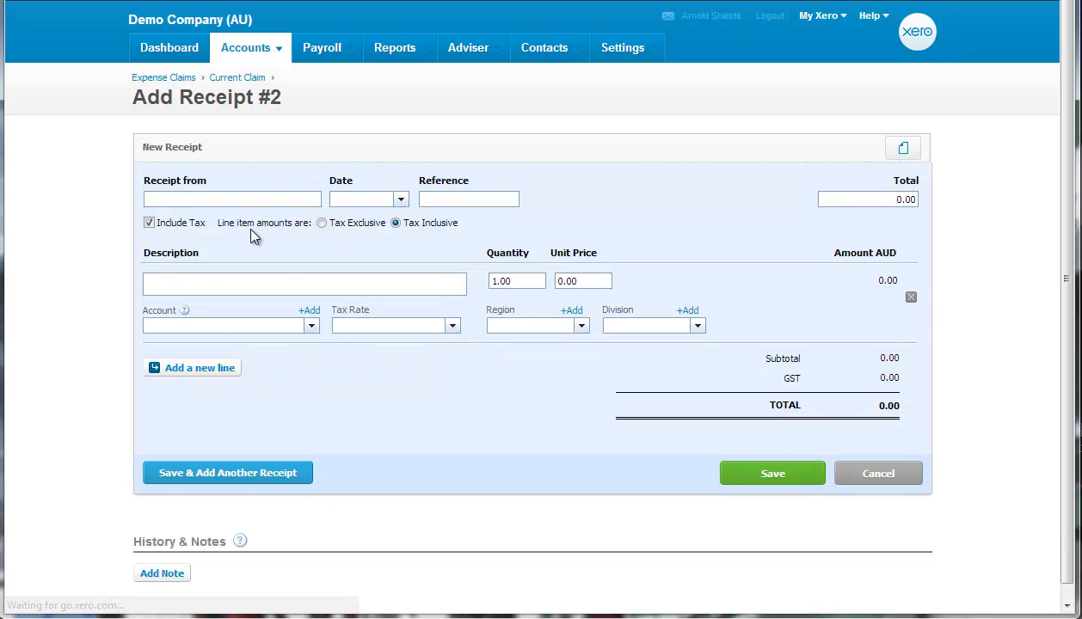
click(697, 326)
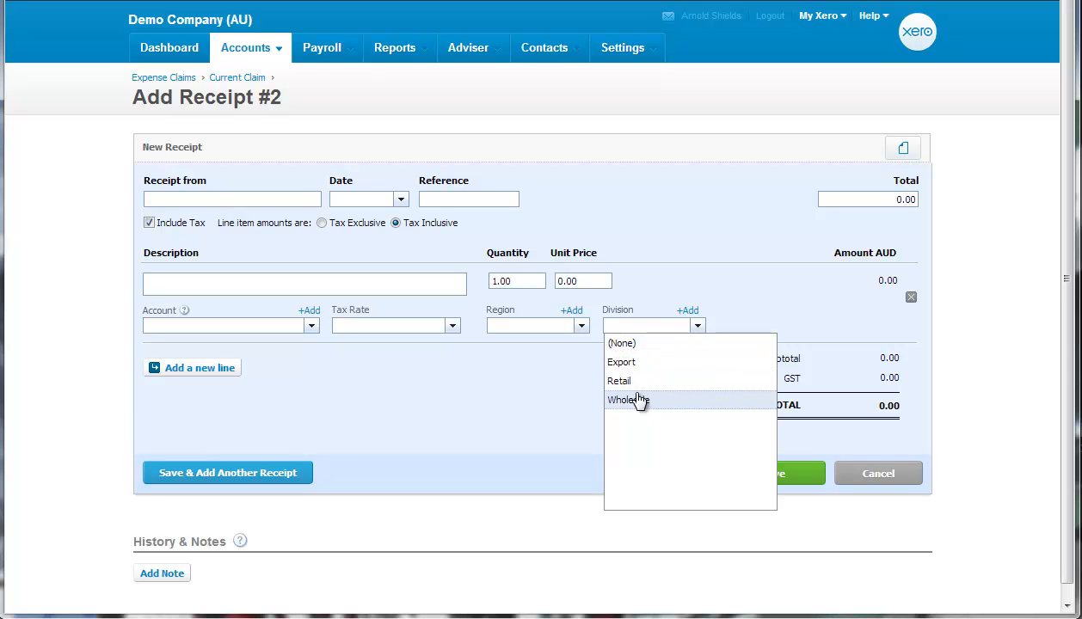
click(892, 476)
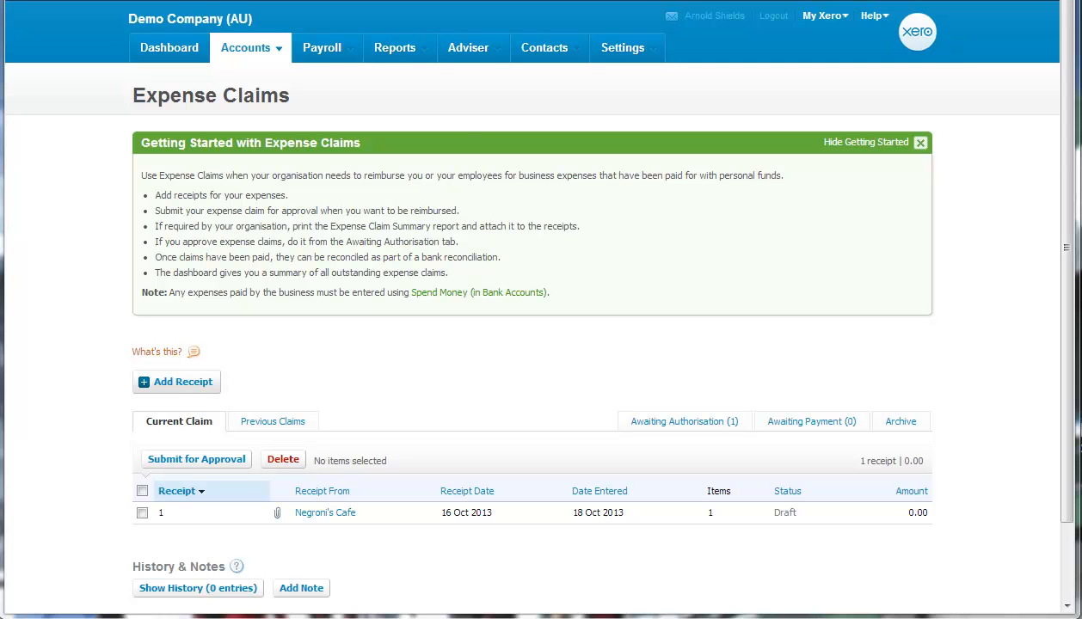
- Open the Profit and Loss report and compare the figures by division
mouse_move(425, 58)
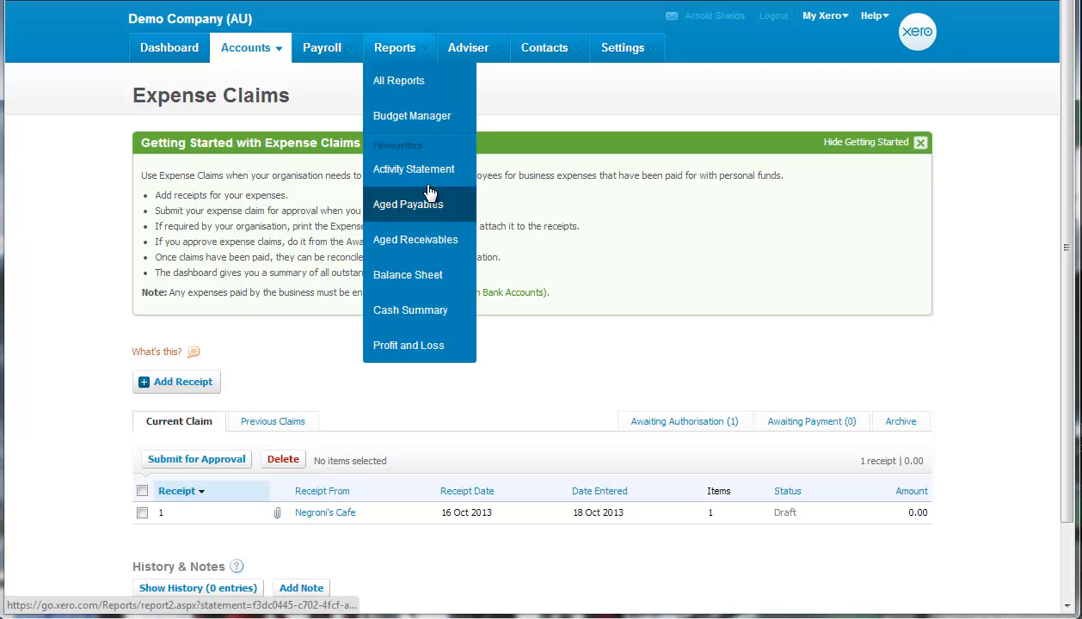
click(435, 345)
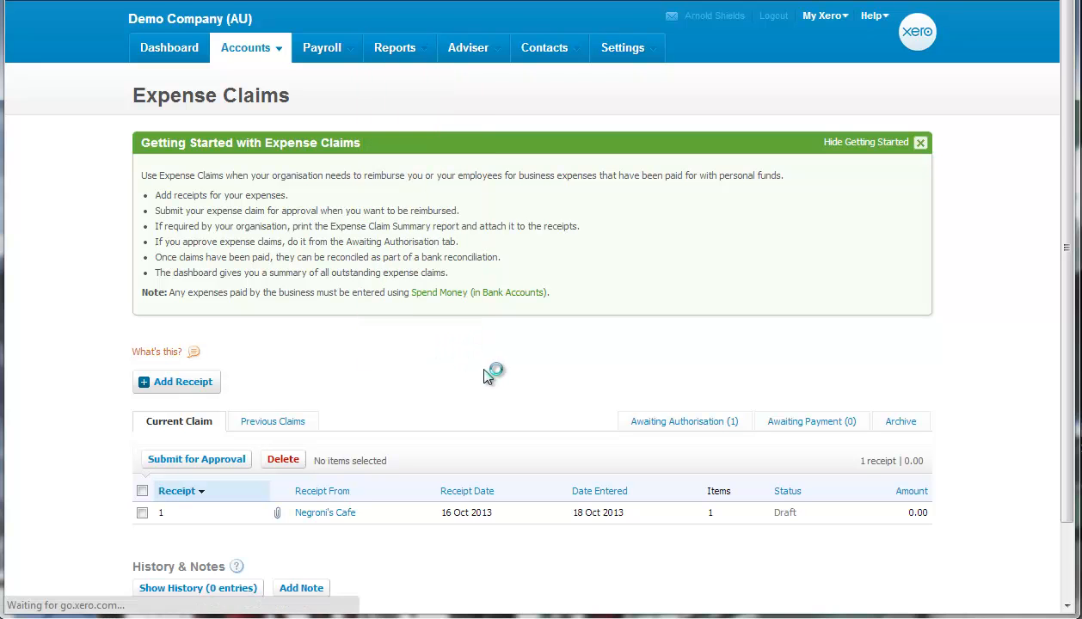
scroll(482, 377, down, 3)
scroll(337, 292, up, 2)
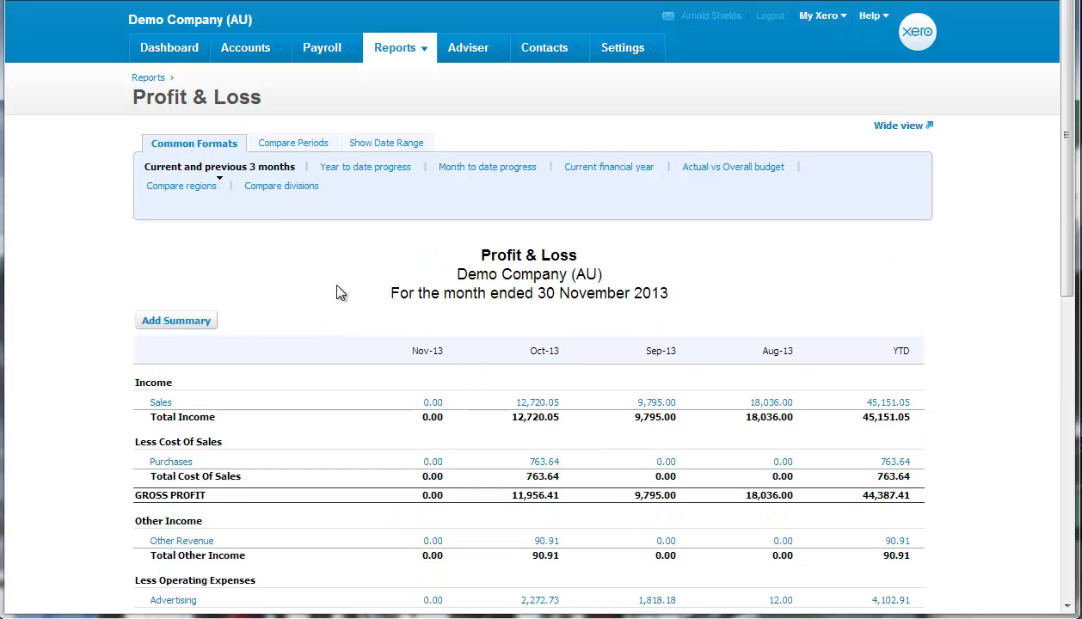
click(286, 191)
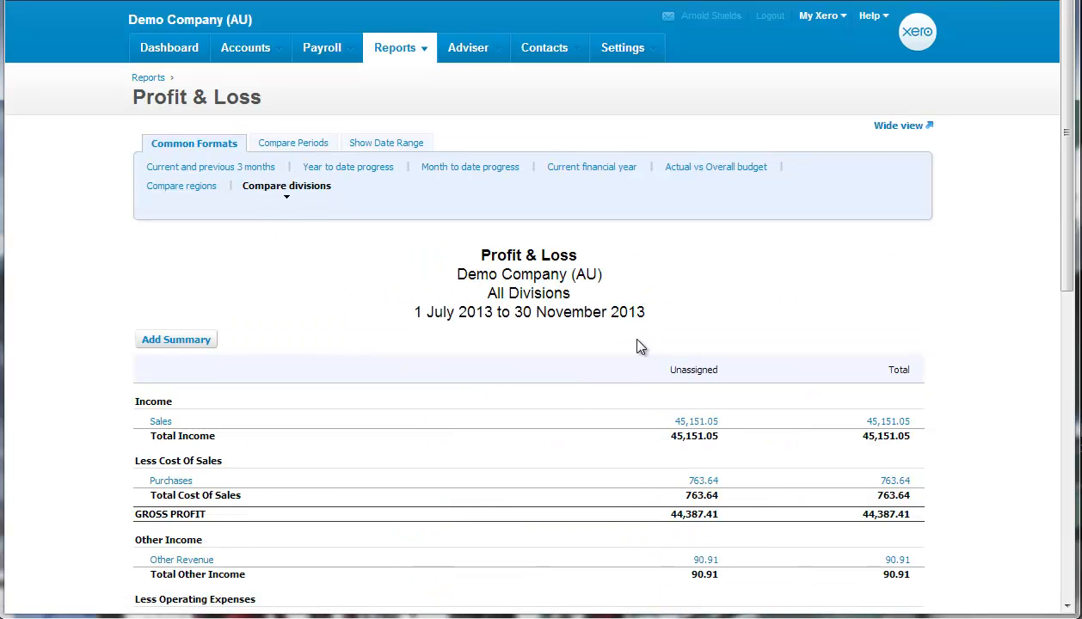
- Compare the Profit & Loss figures by region and open the transactions behind the unassigned Sales amount
click(179, 189)
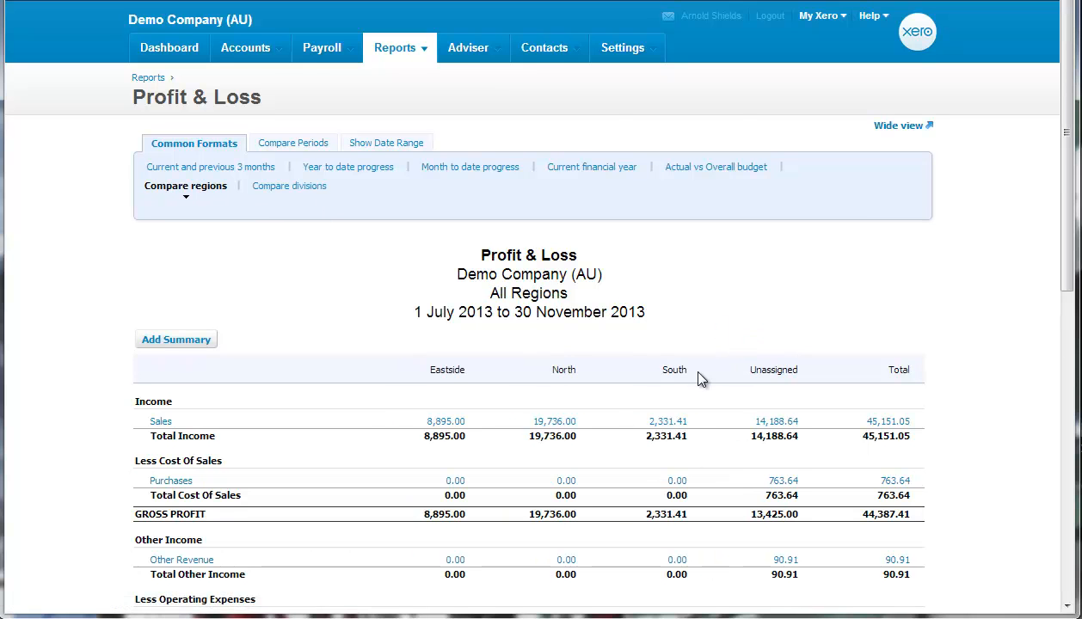
scroll(697, 375, down, 1)
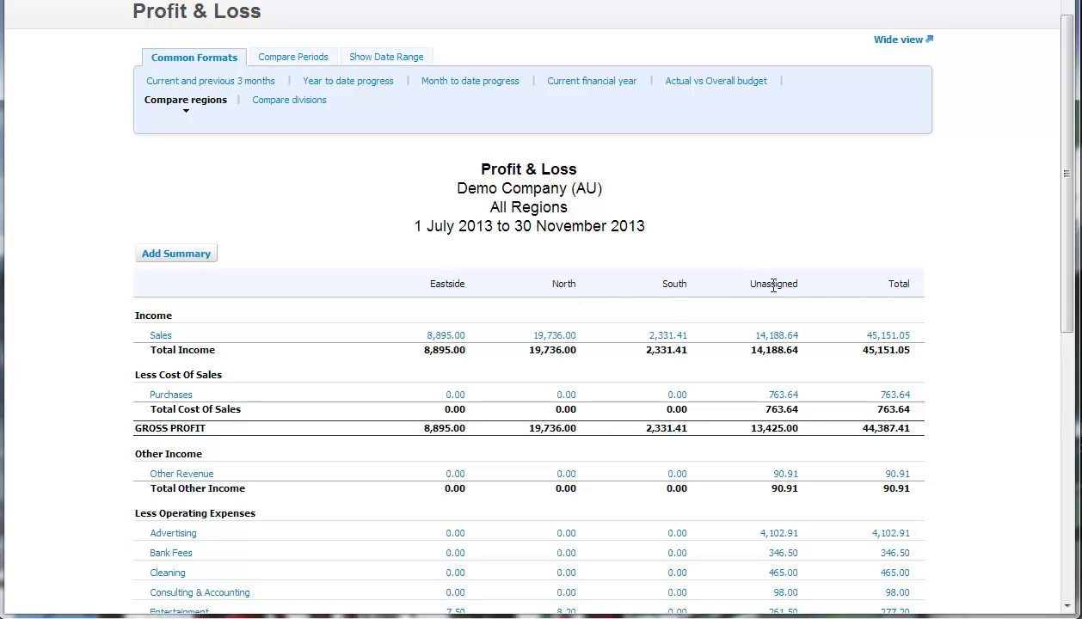
click(786, 336)
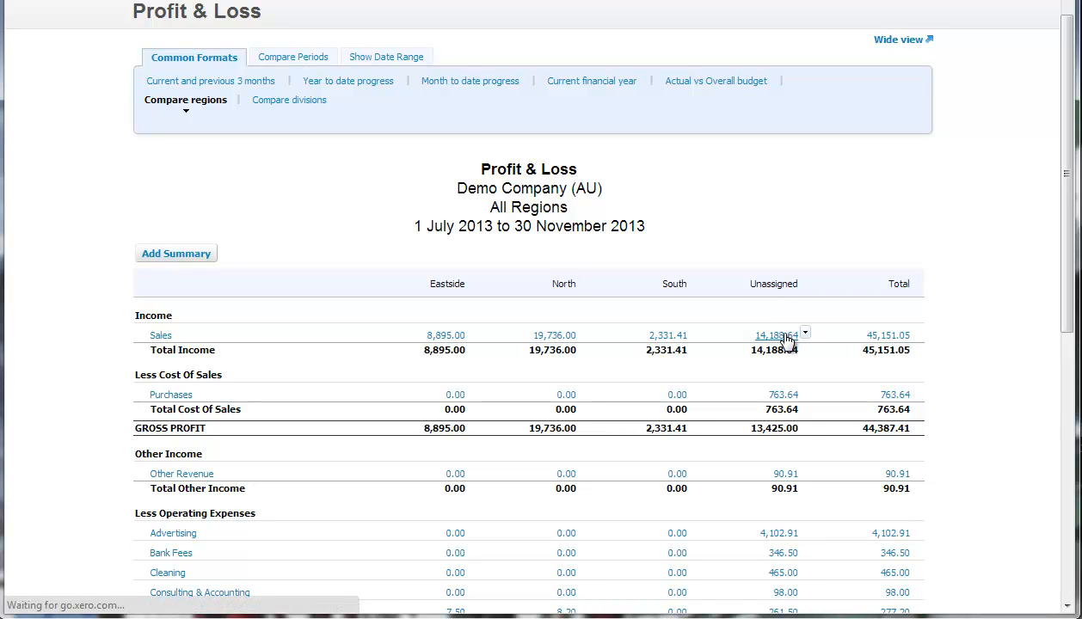
scroll(784, 341, down, 4)
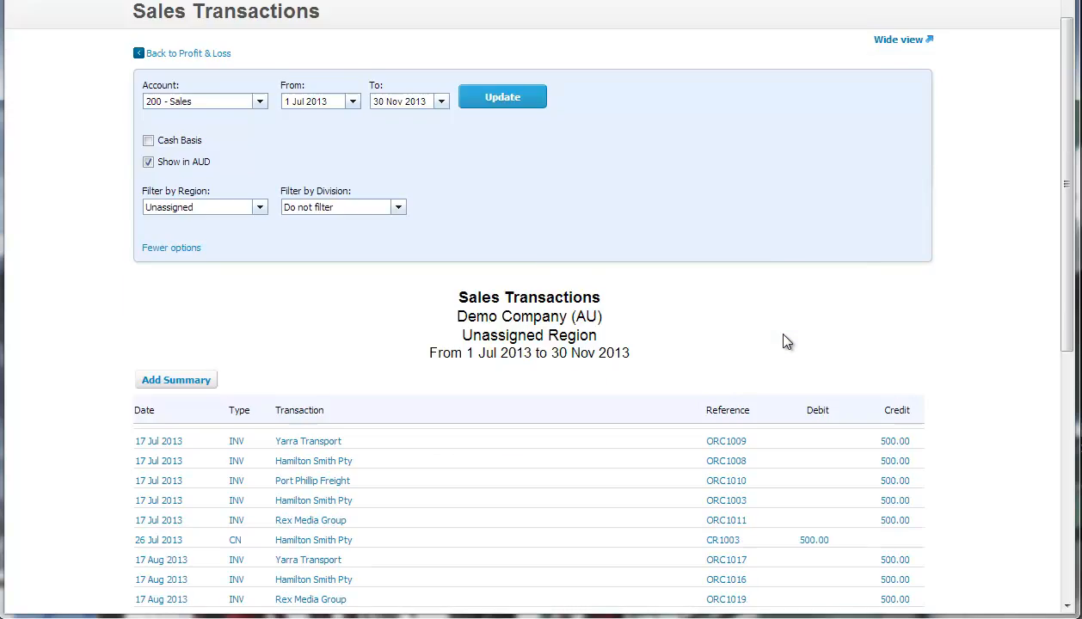